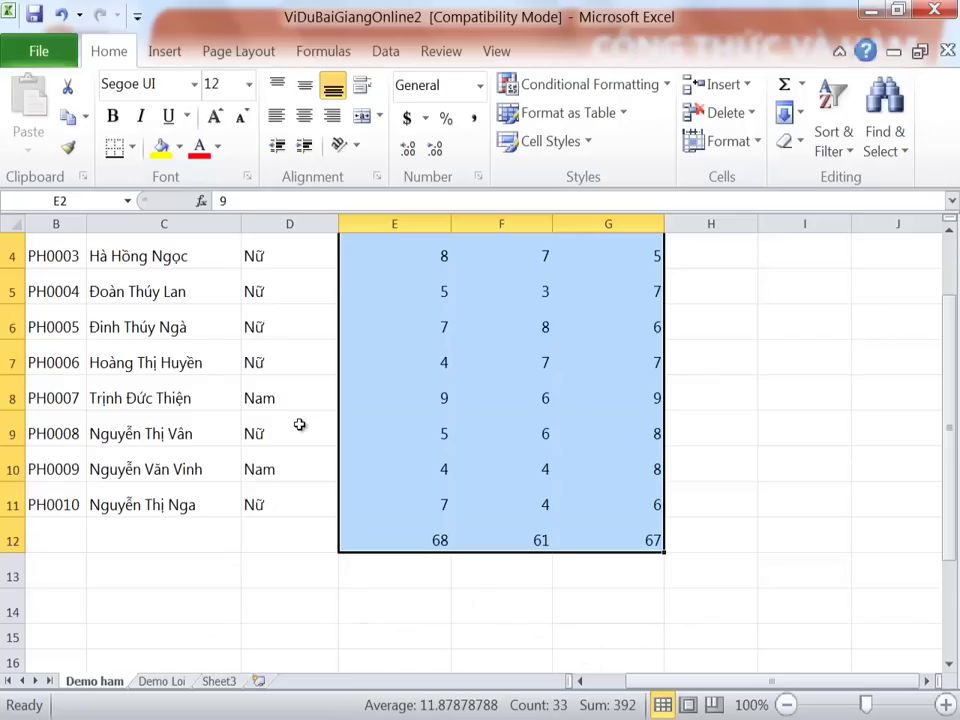
Enter the gender criterion "Nữ" in cell D14, below the score table
click(300, 424)
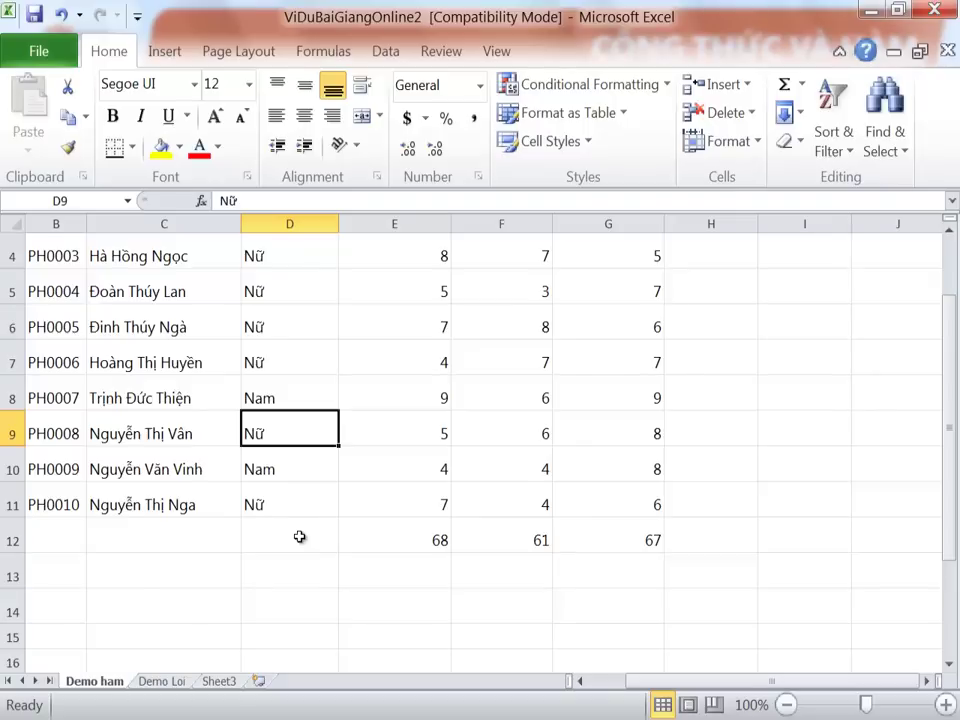
scroll(299, 537, up, 1)
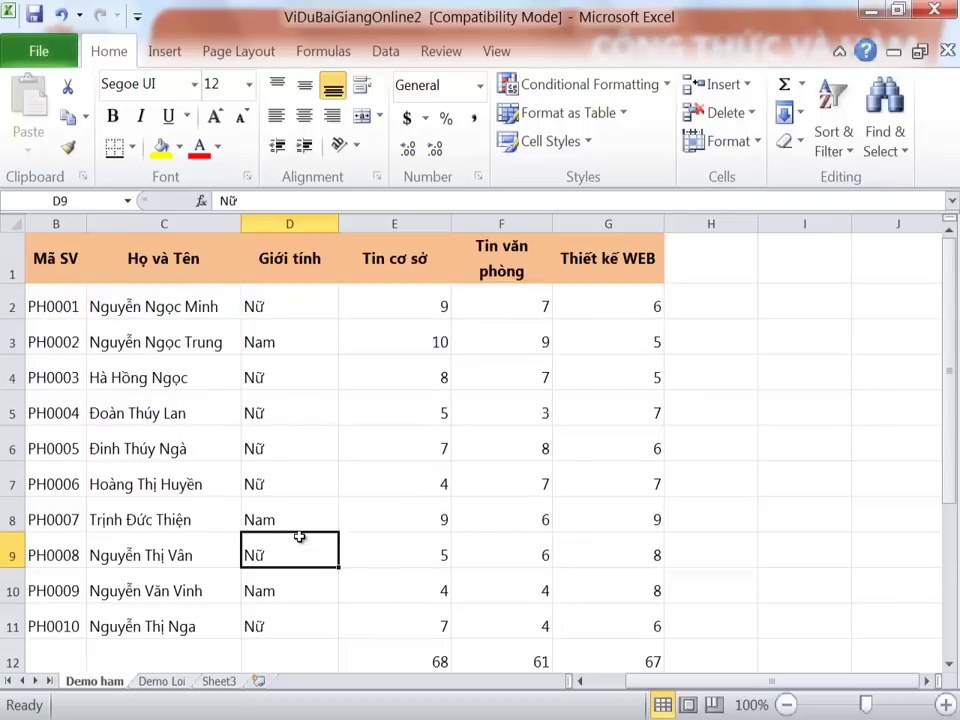
click(282, 317)
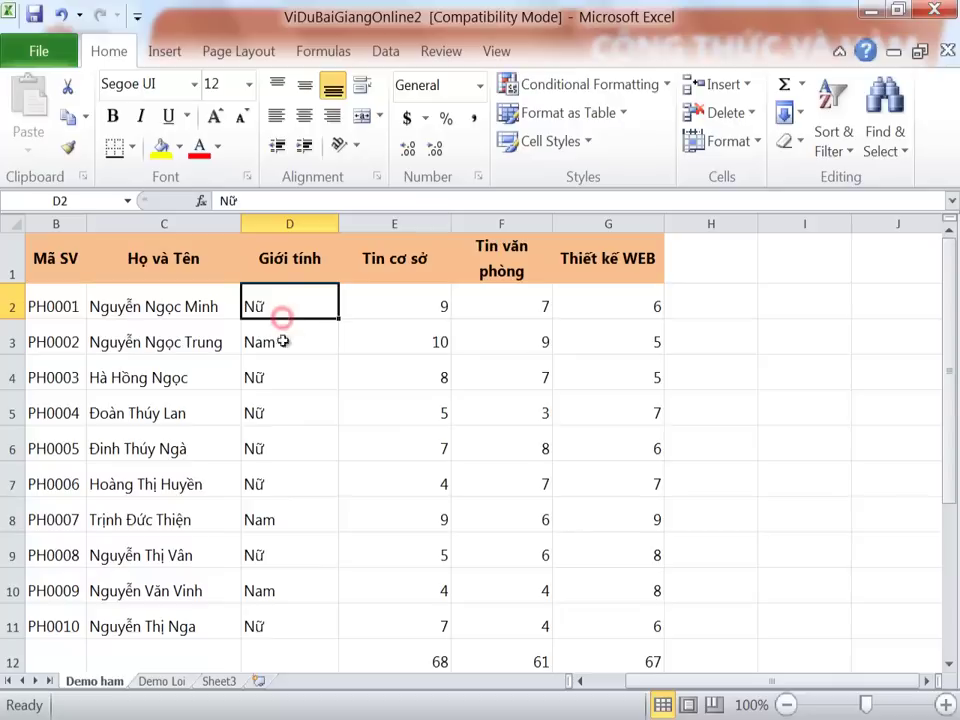
scroll(289, 440, down, 1)
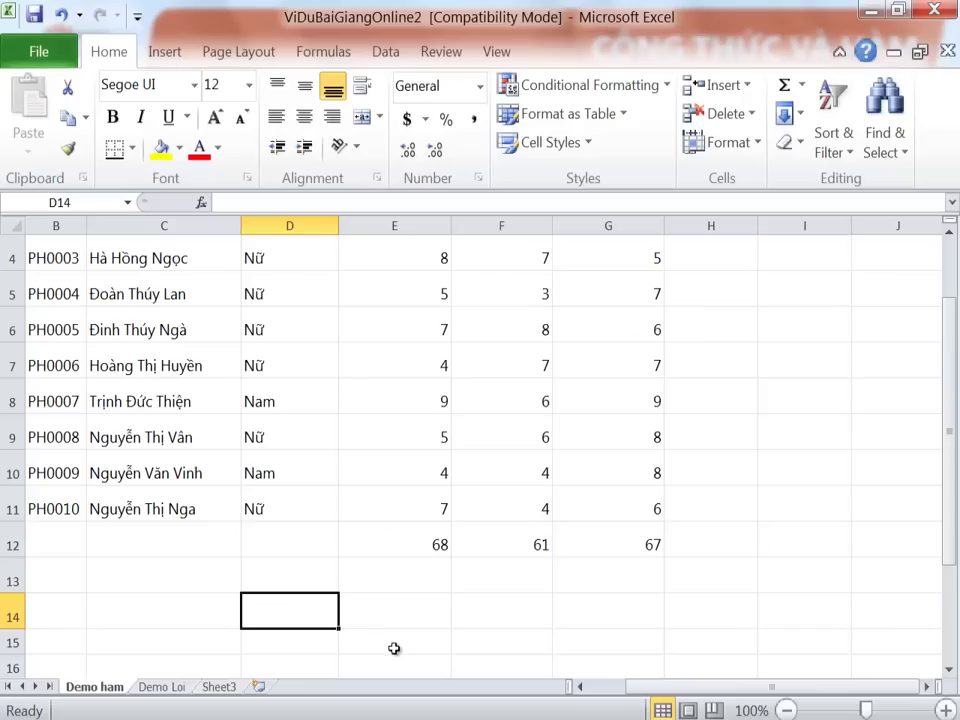
text(Nư)
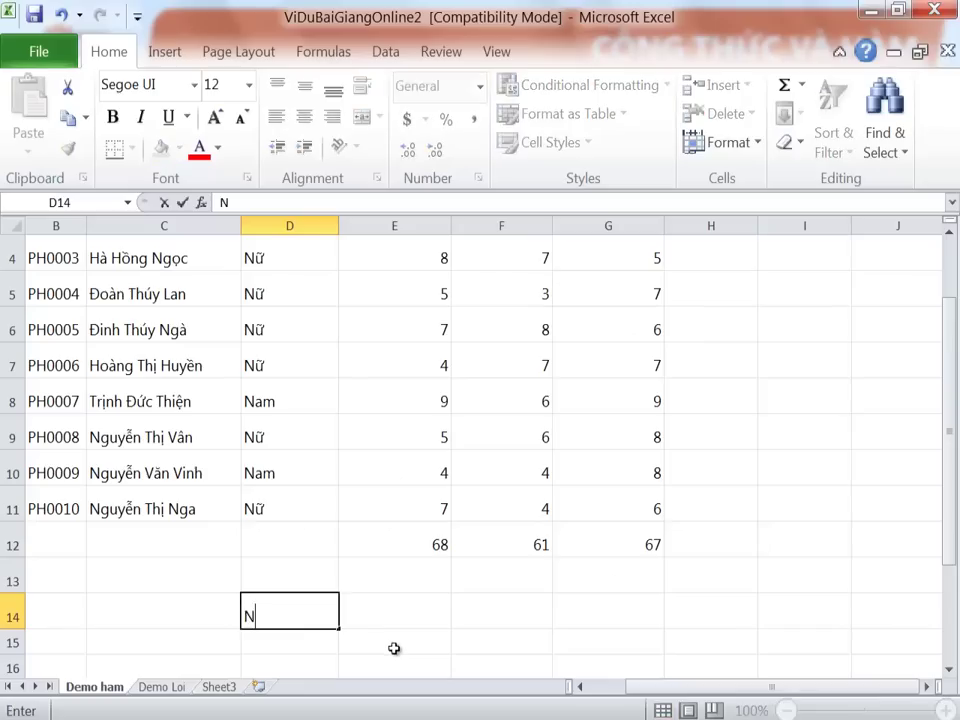
key(Return)
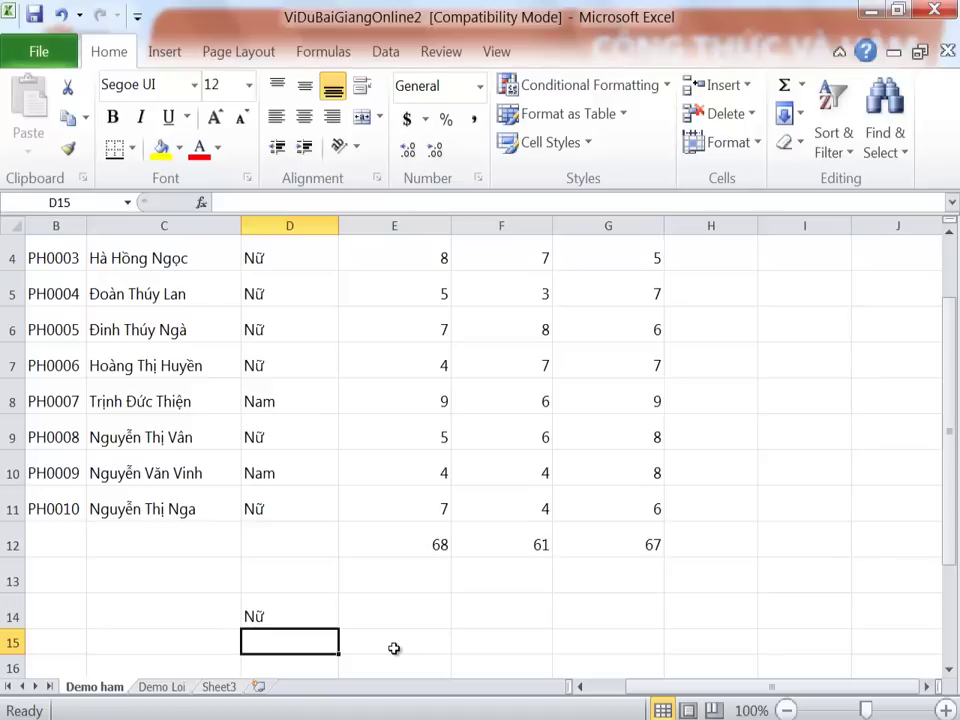
Begin a SUMIF formula in E14 with the gender cells D2:D11 as its range argument
key(Right)
key(Up)
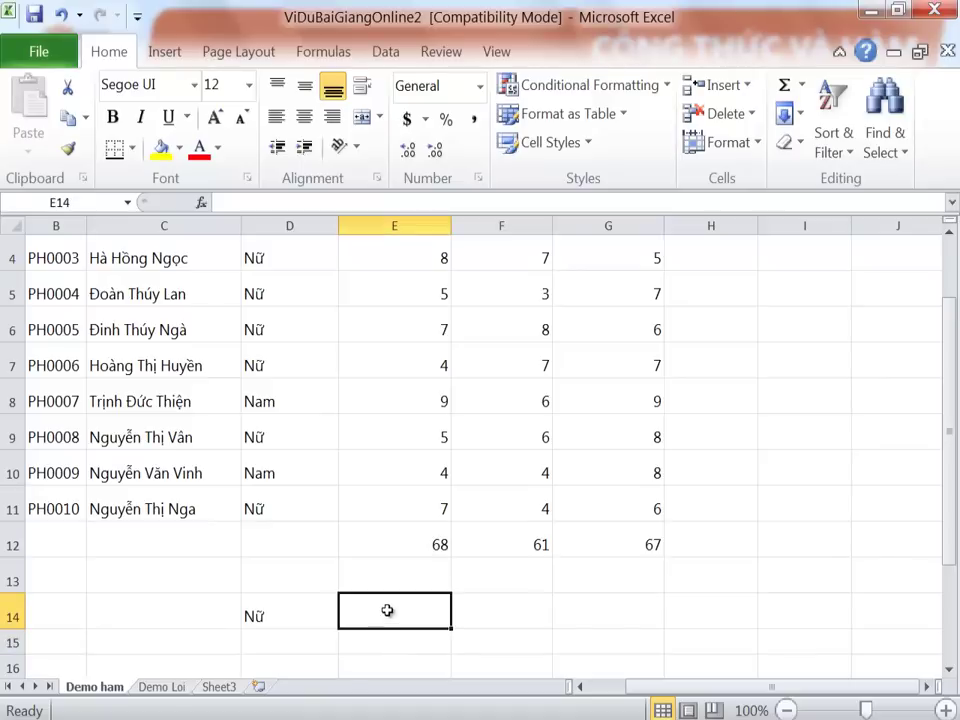
scroll(387, 610, up, 1)
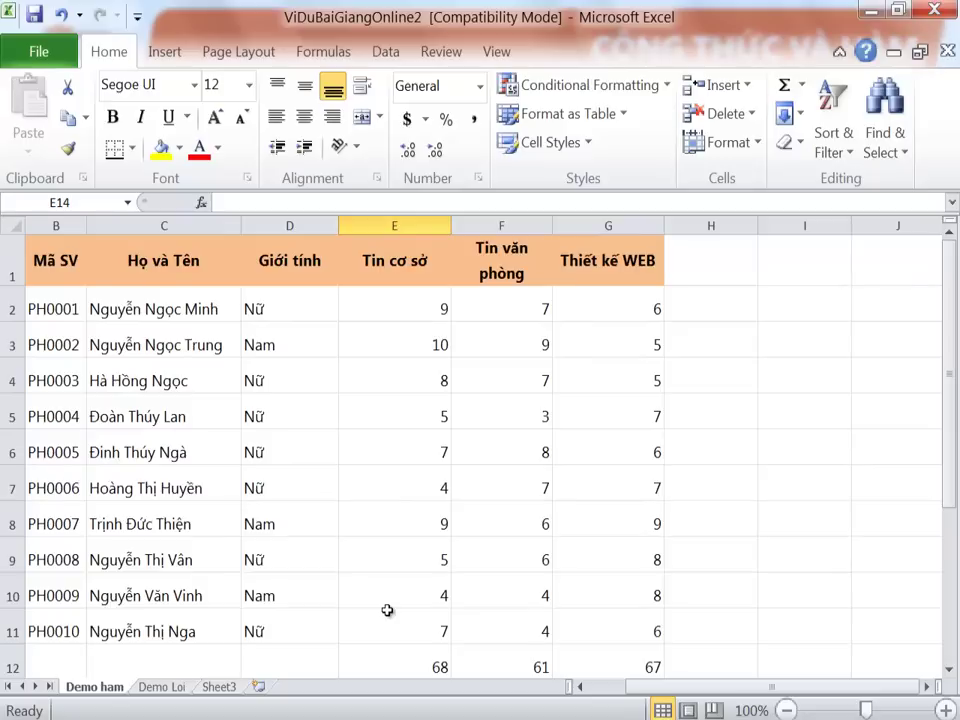
scroll(387, 610, down, 1)
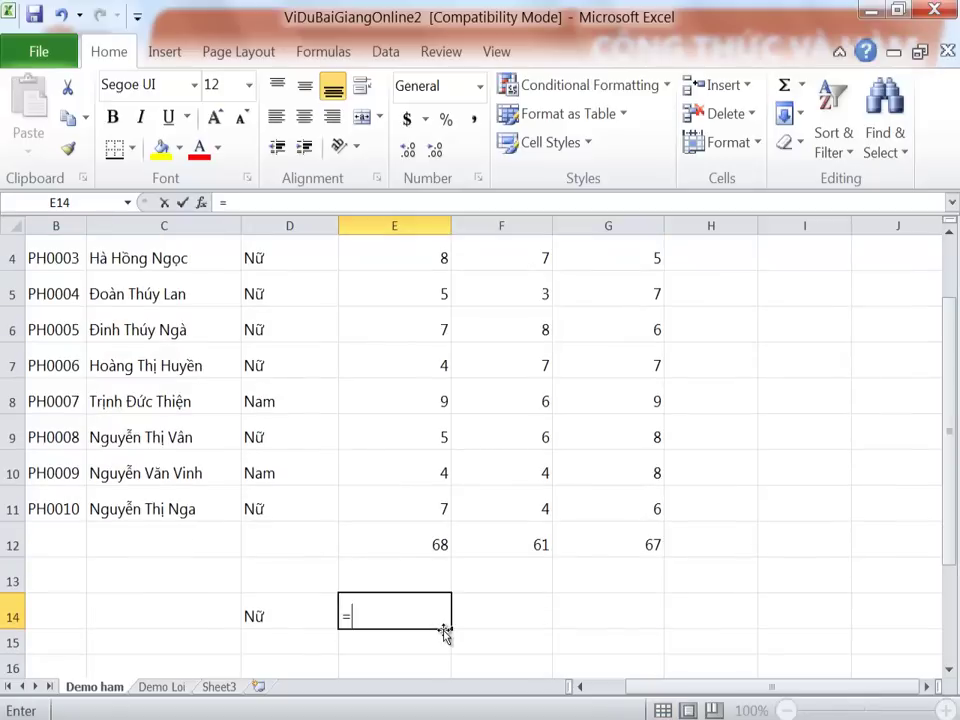
text(=sumif)
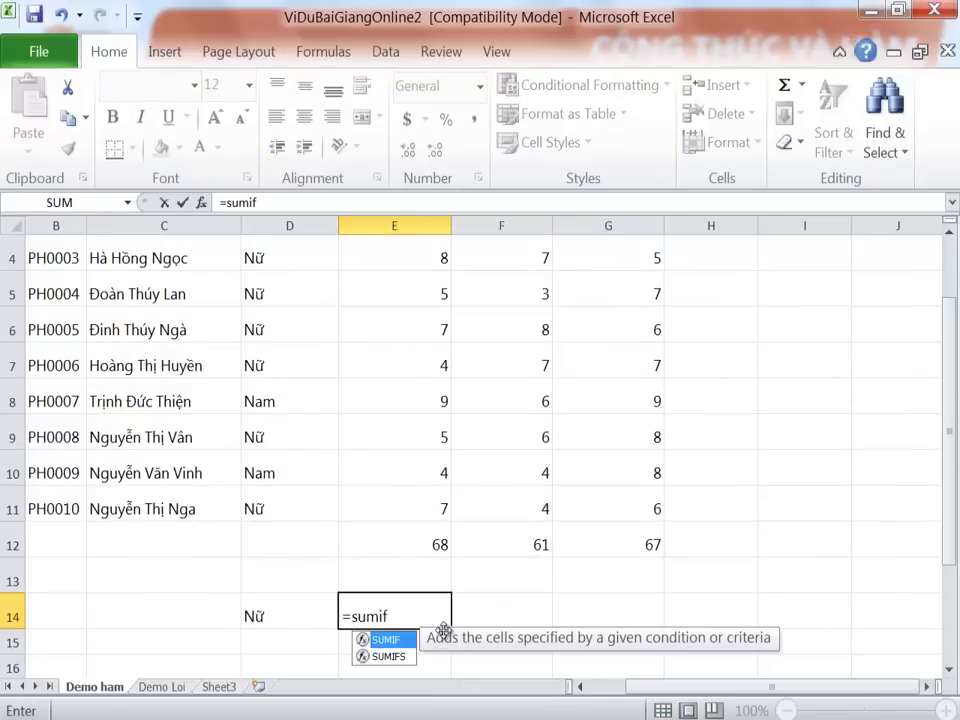
text(()
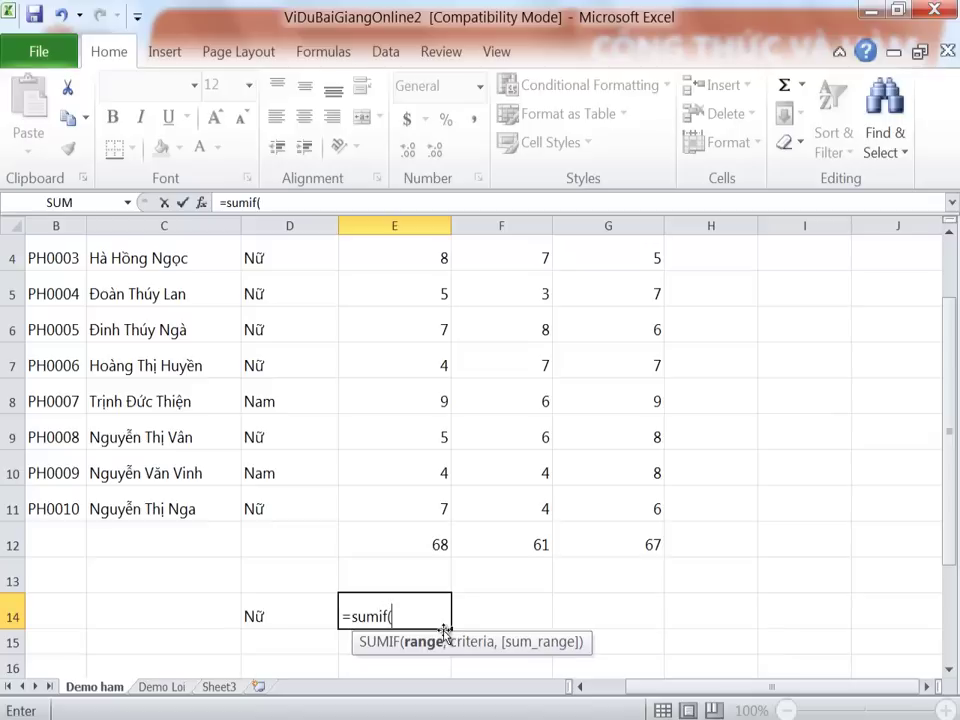
scroll(466, 505, down, 1)
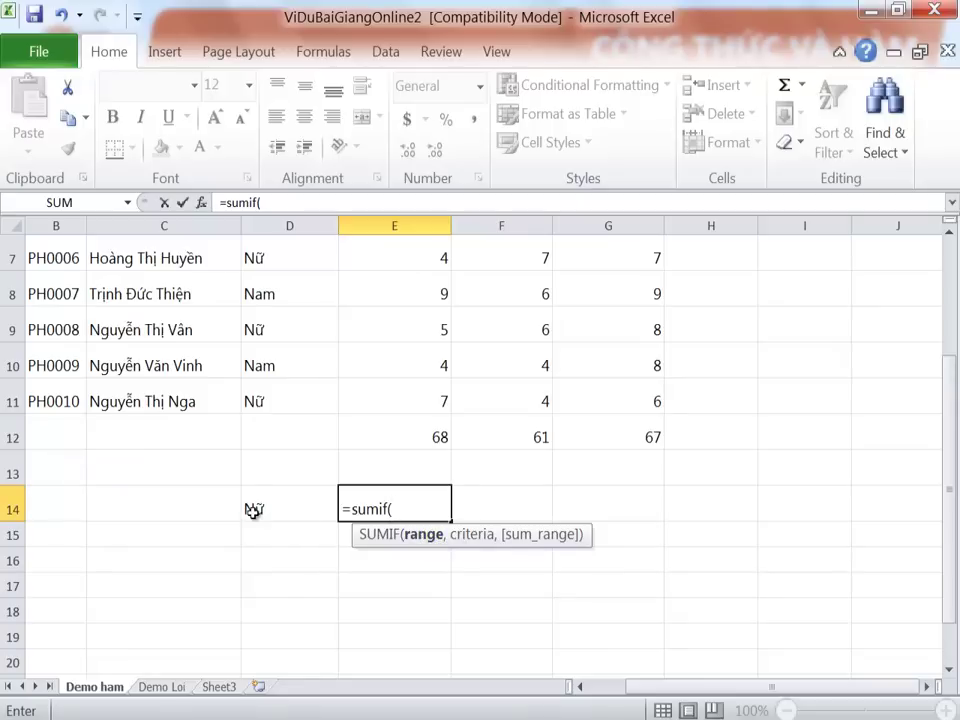
scroll(279, 541, up, 1)
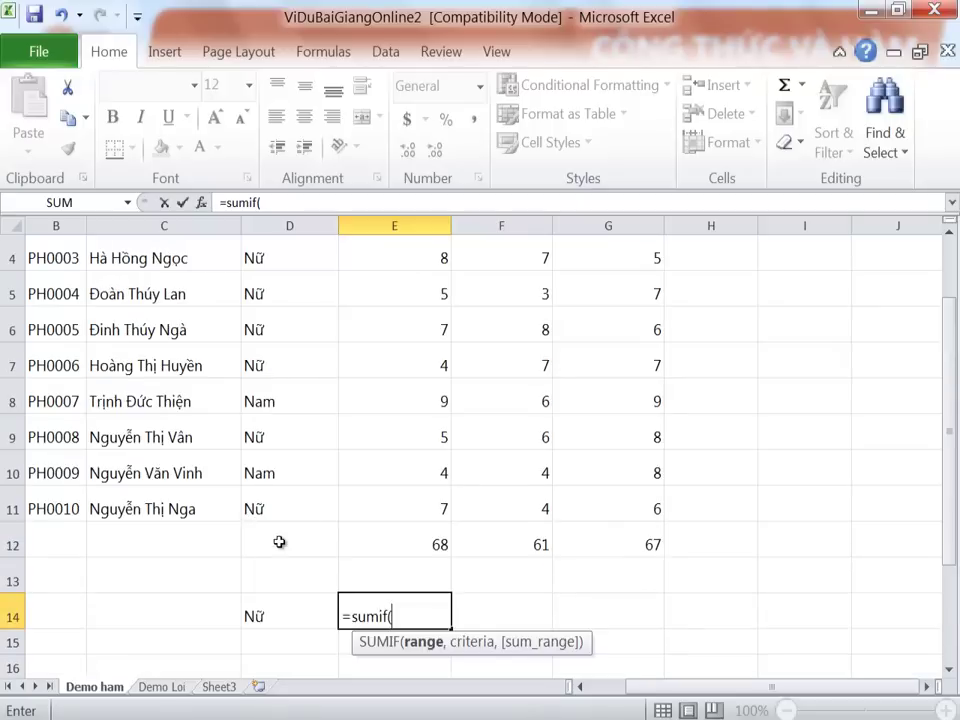
scroll(279, 541, up, 1)
click(288, 307)
drag(288, 307, 290, 623)
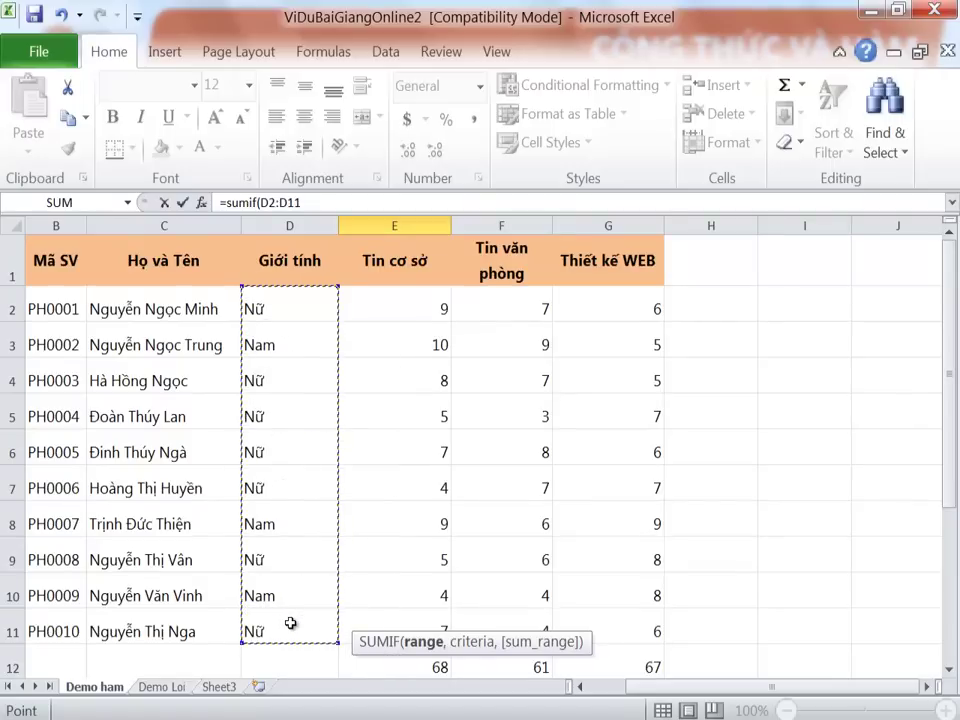
text(,)
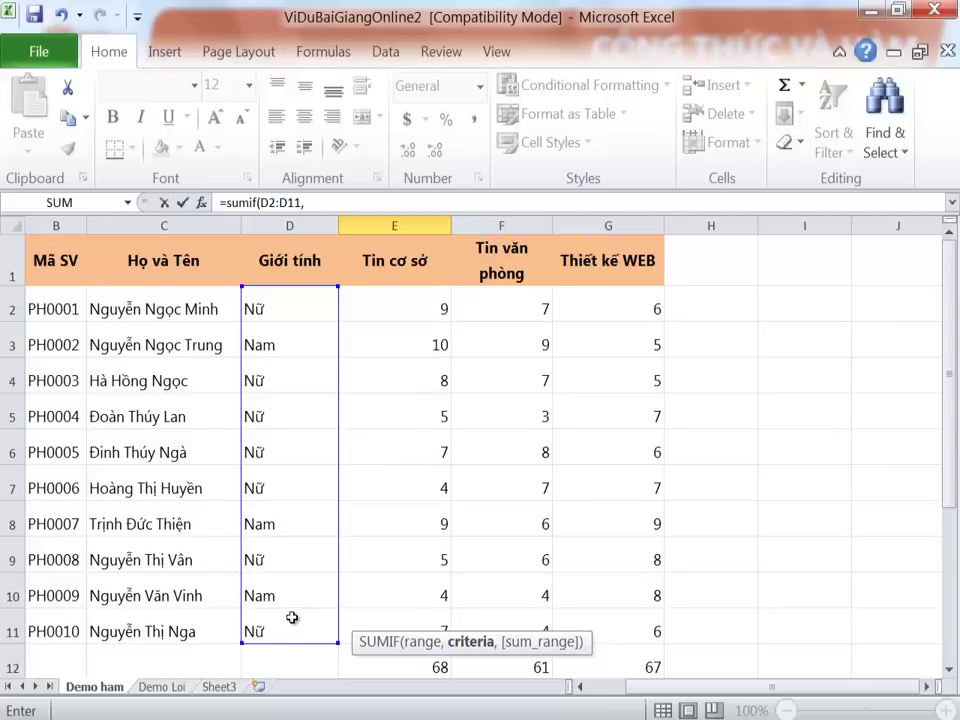
Use cell D14 as the criteria argument of the SUMIF formula
scroll(292, 618, down, 1)
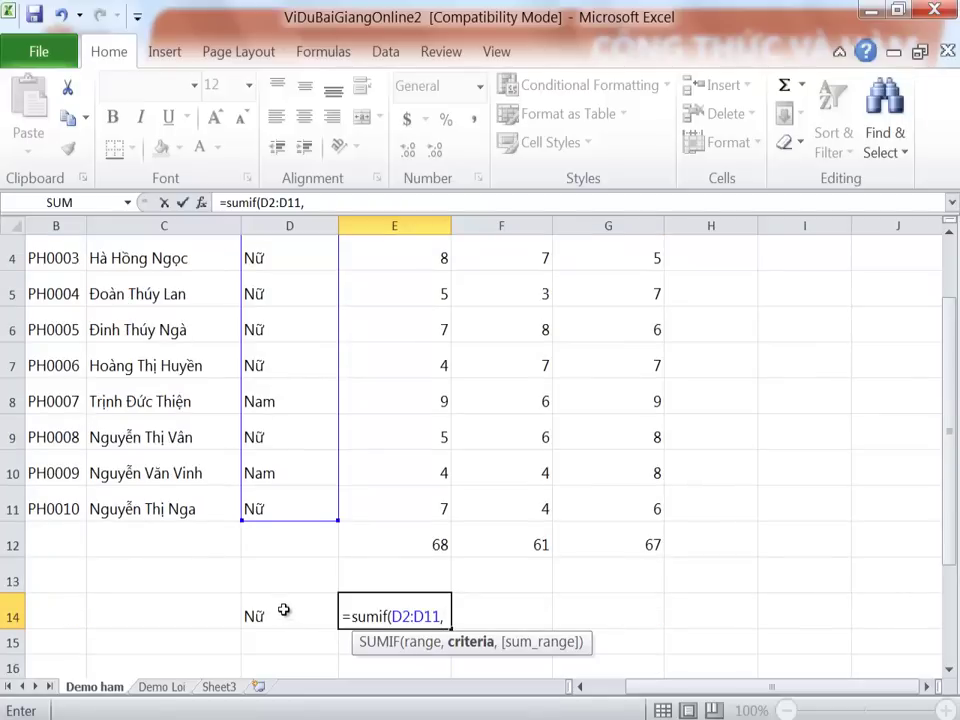
text(")
key(BackSpace)
click(279, 610)
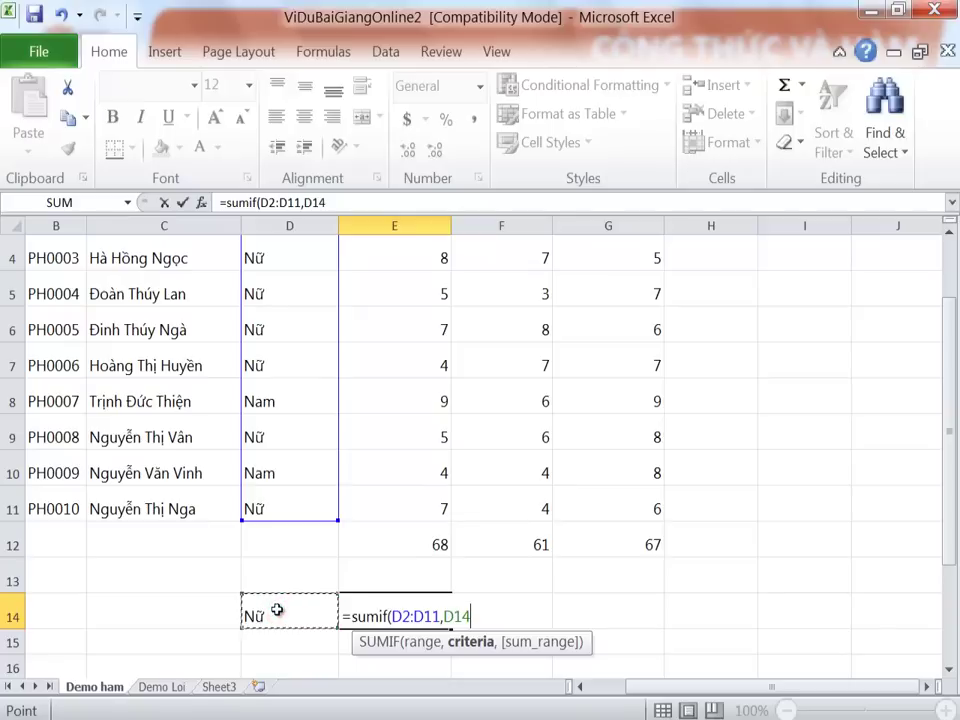
text(,)
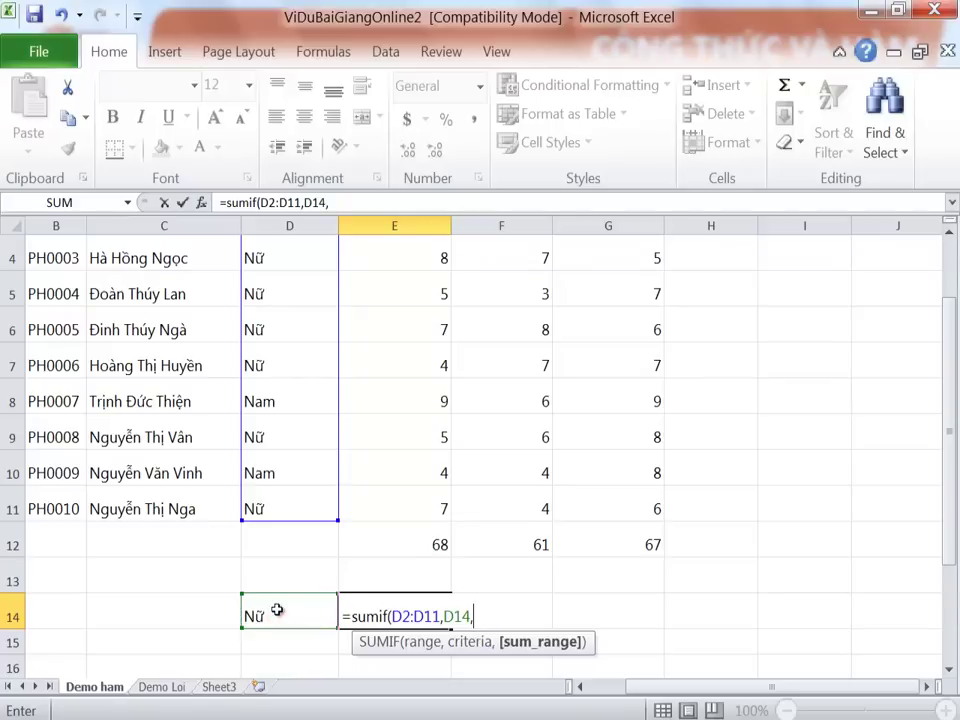
Complete the E14 formula as =SUMIF(D2:D11,D14,E2:E11), with the Tin cơ sở scores as the sum range, and check it
scroll(277, 610, up, 1)
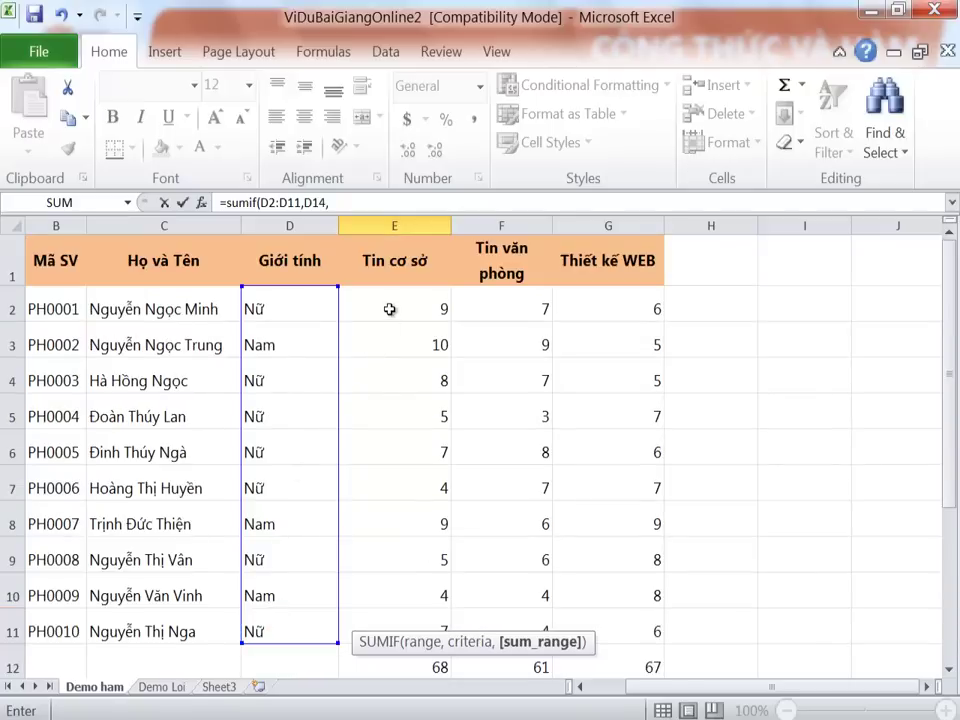
drag(390, 303, 404, 627)
scroll(404, 627, down, 2)
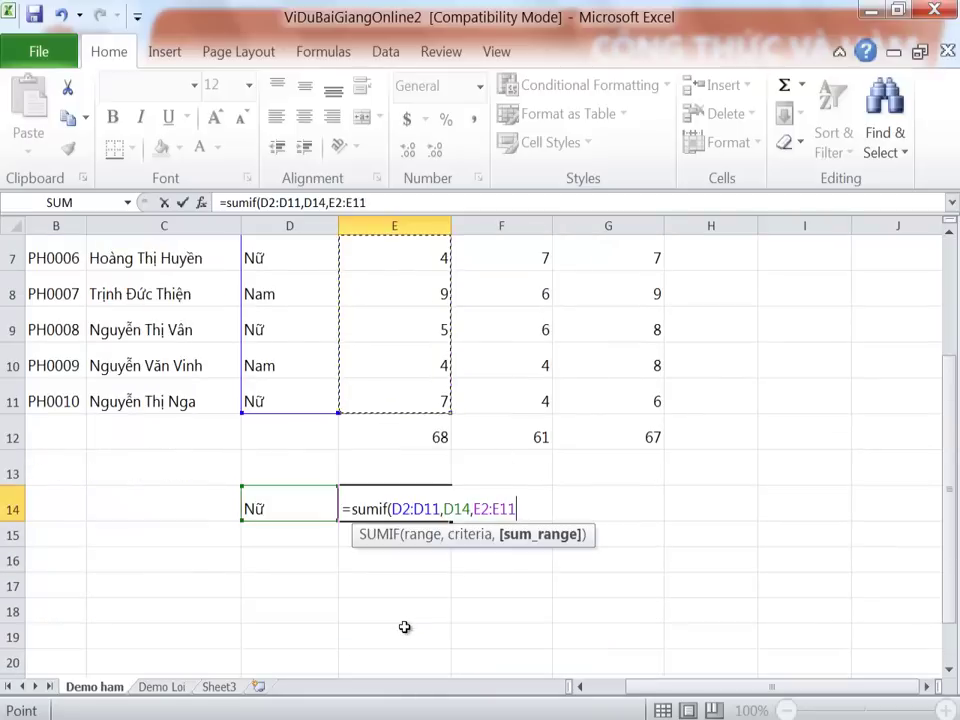
text())
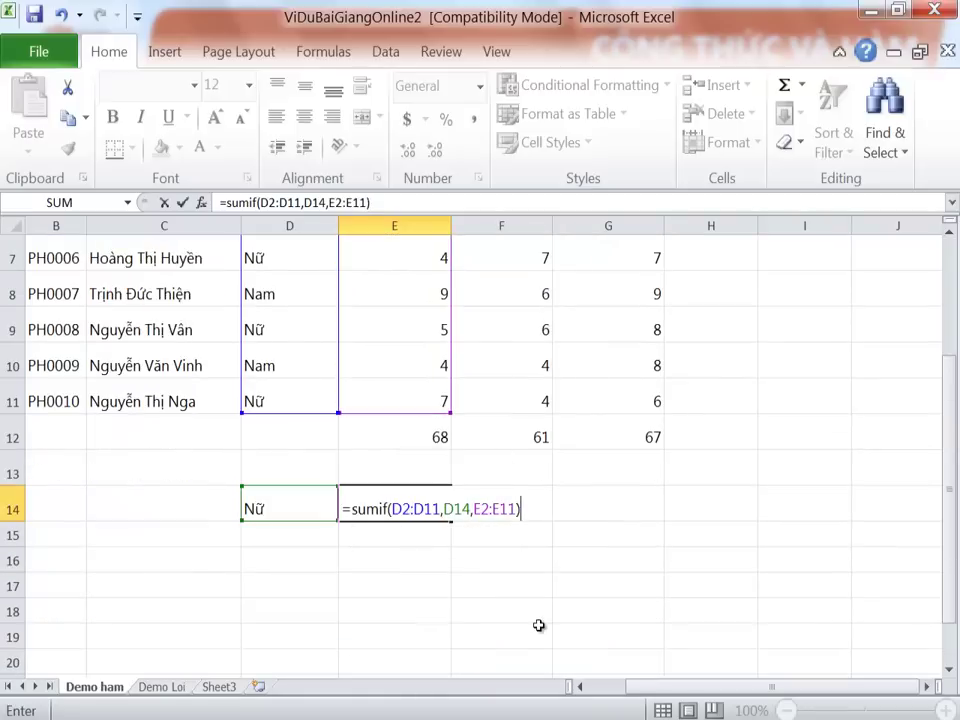
key(Return)
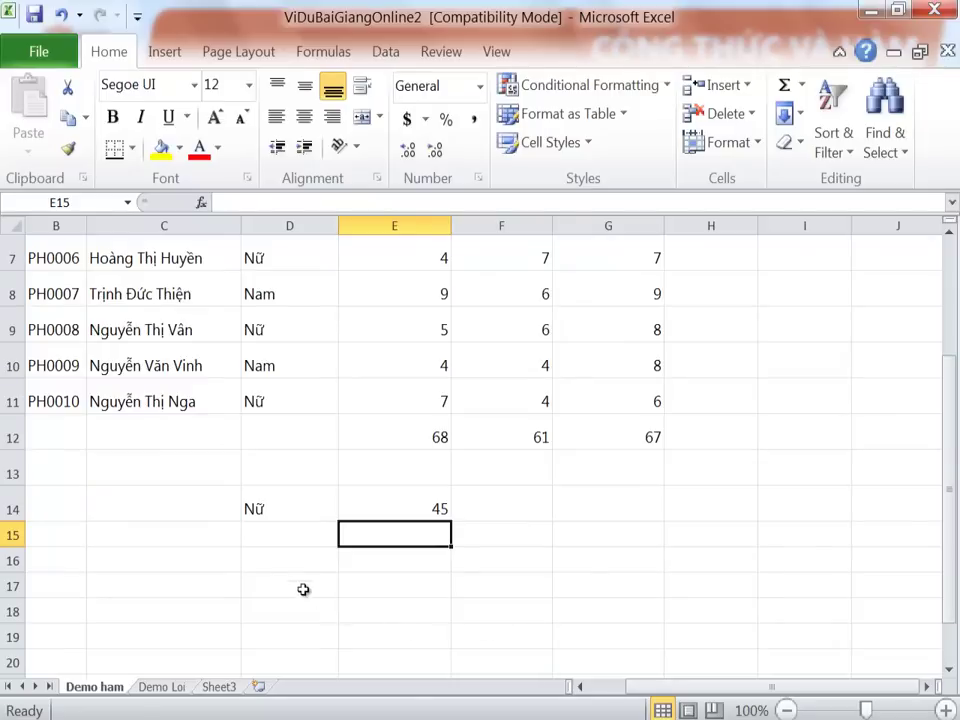
click(393, 511)
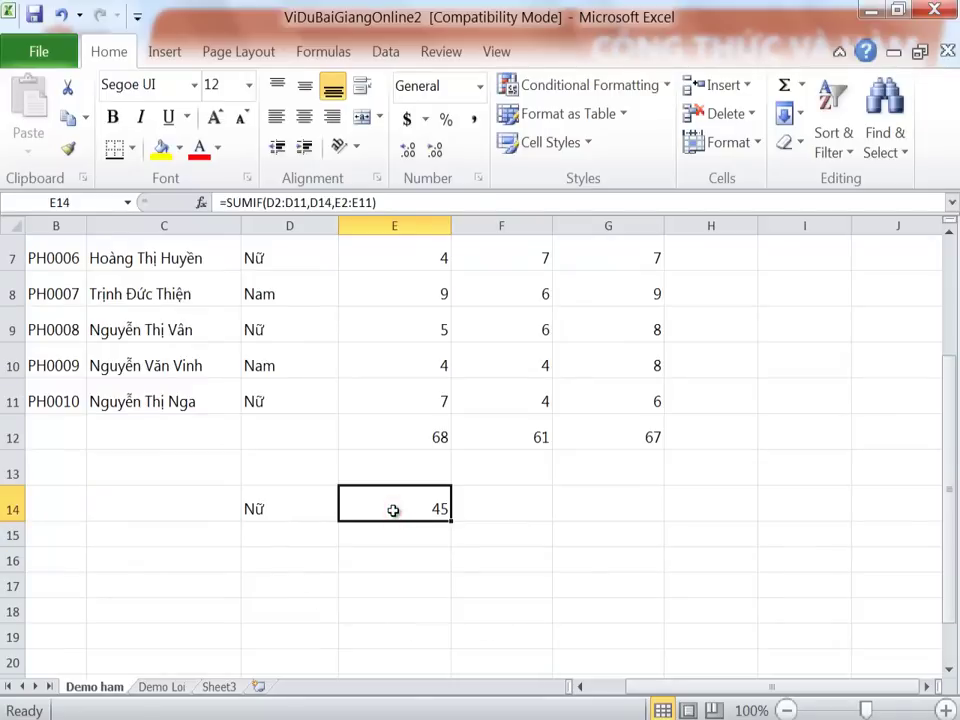
click(397, 565)
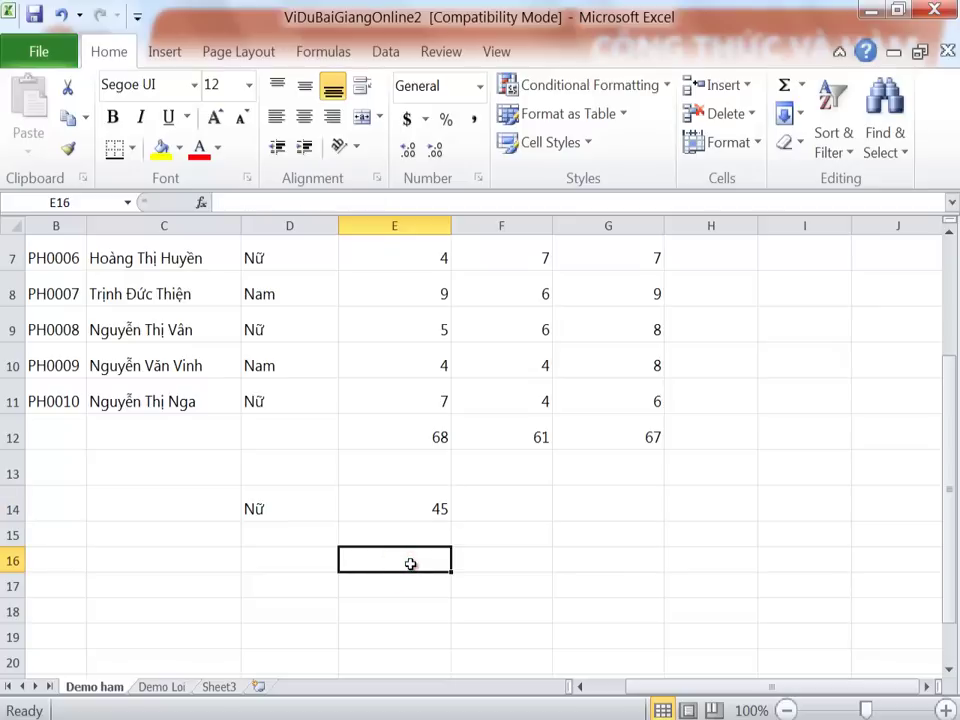
Begin a SUMIF formula in I2 with the first student's three scores, E2:G2, as its range argument
scroll(410, 564, up, 2)
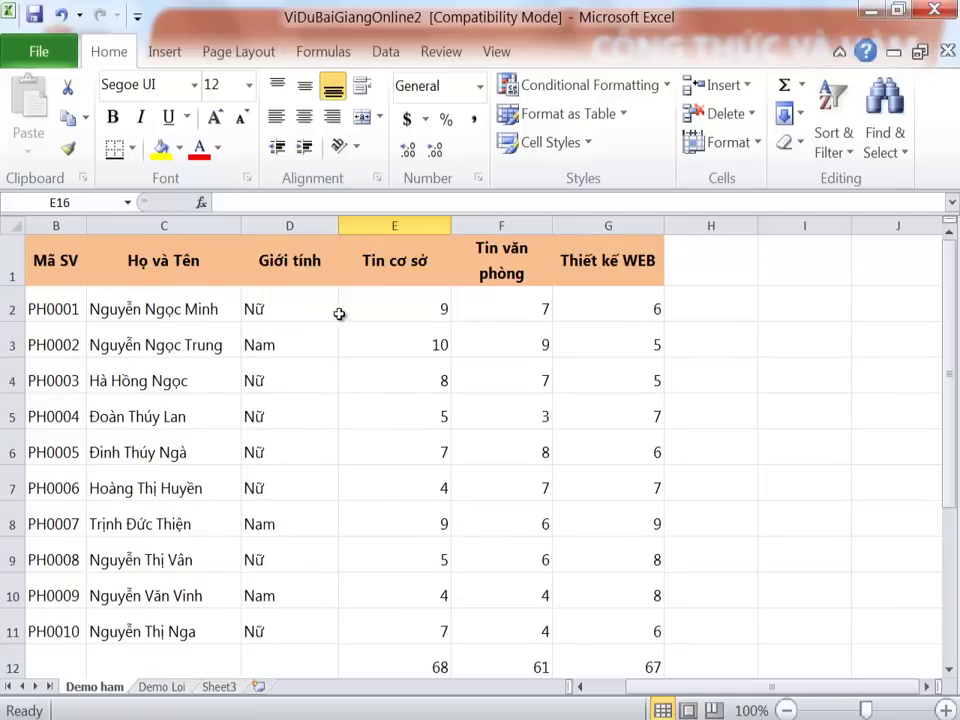
click(390, 312)
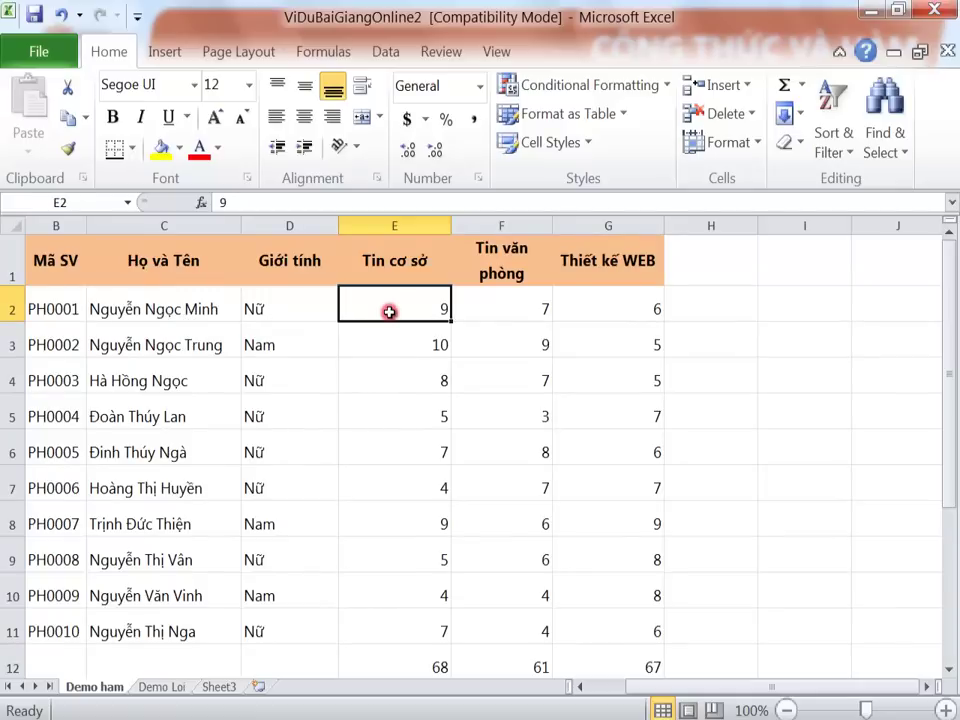
click(508, 302)
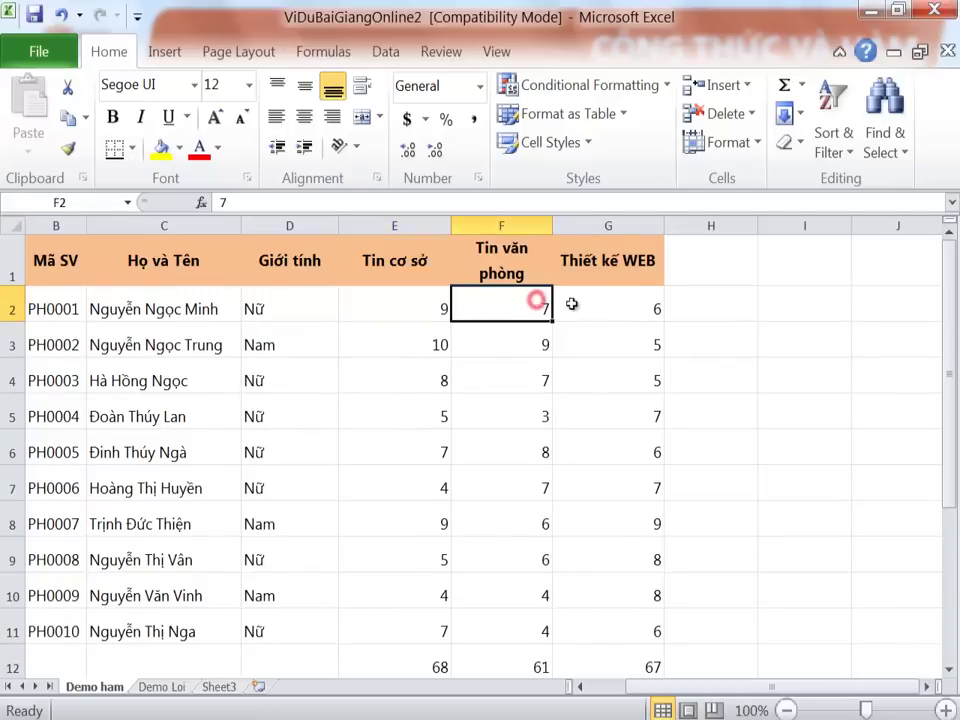
click(628, 300)
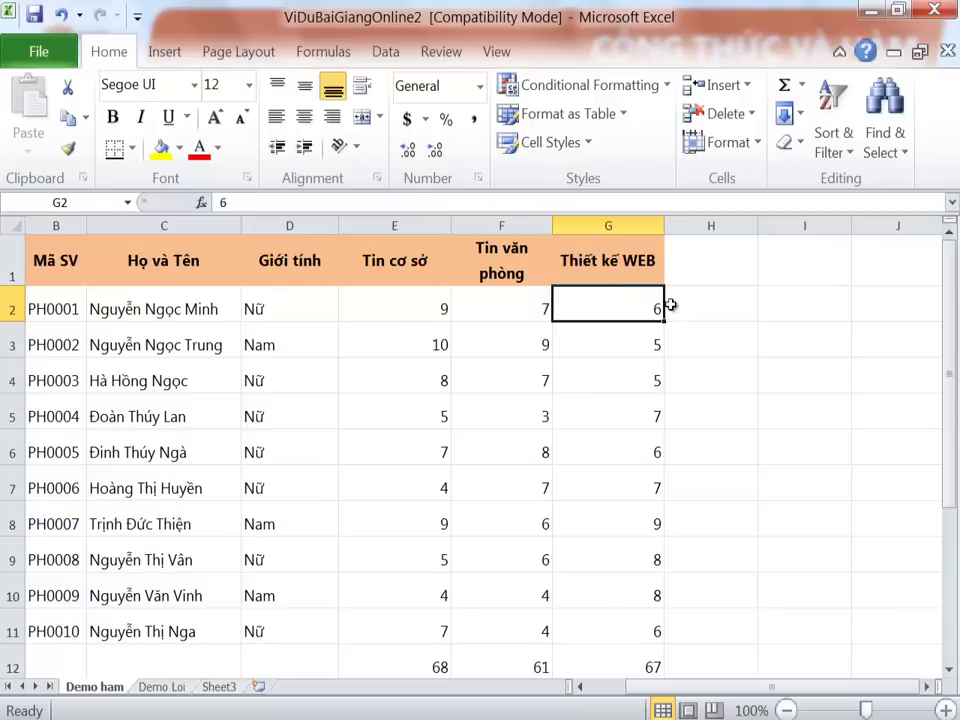
click(802, 305)
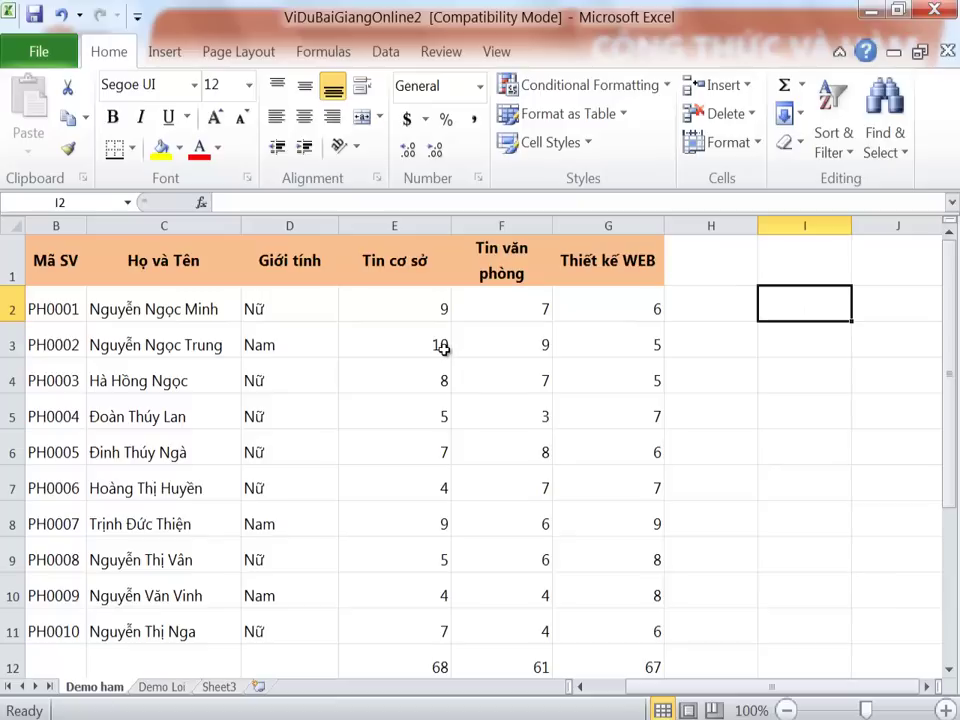
text(=sumif)
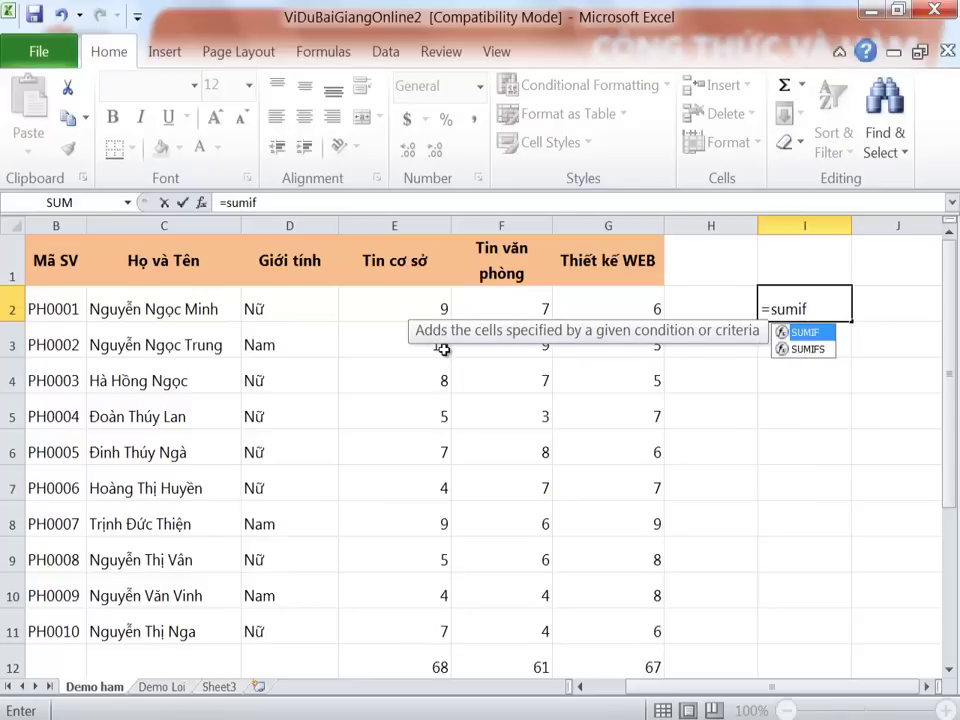
text(()
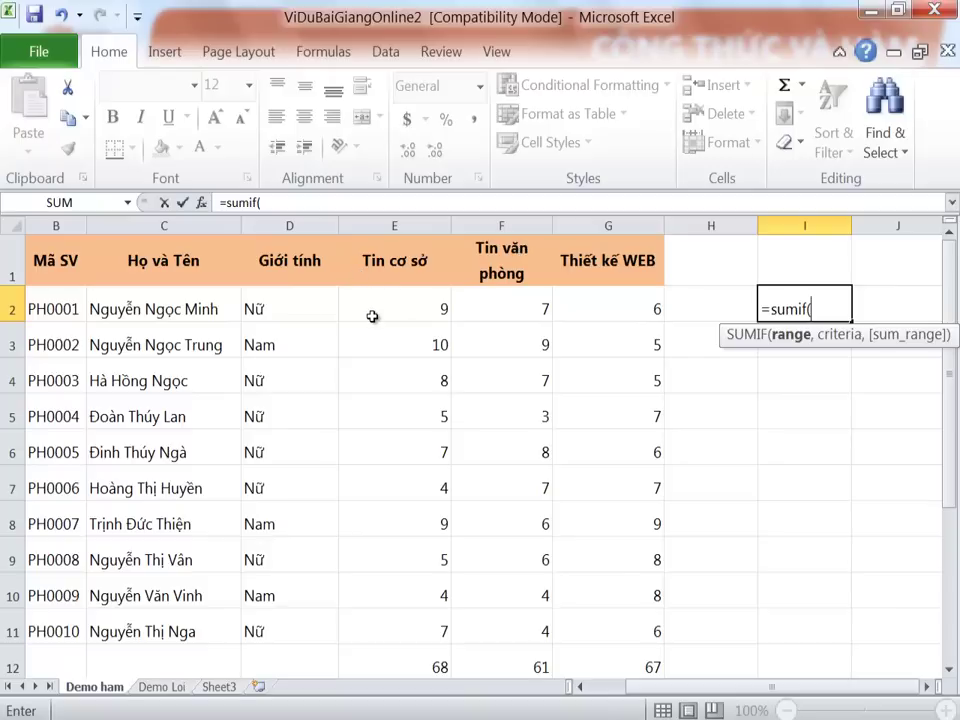
drag(372, 316, 579, 304)
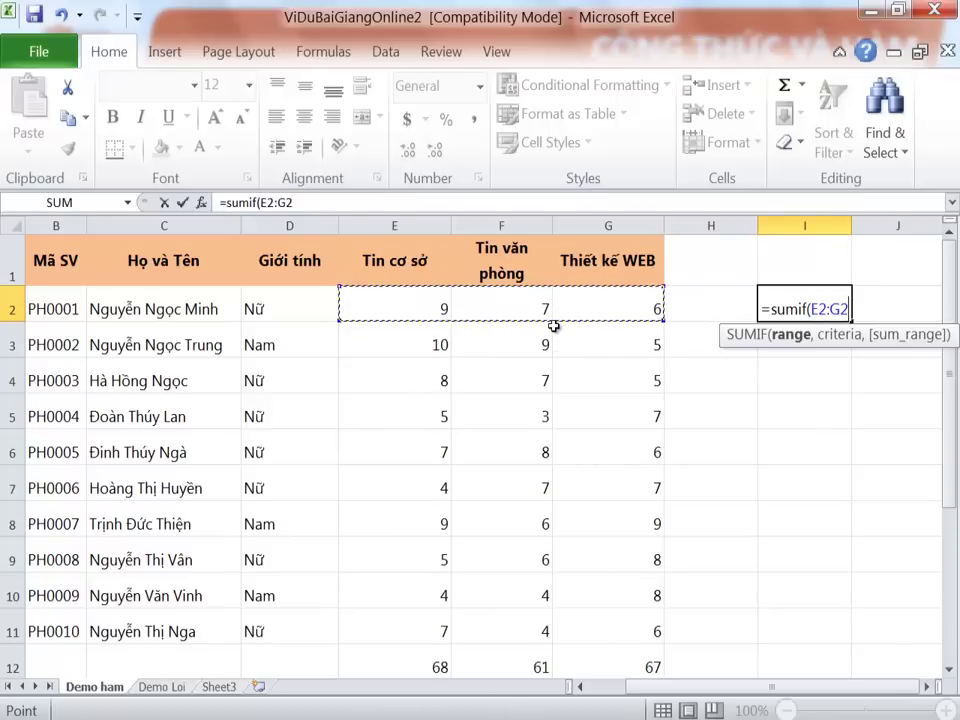
text(,)
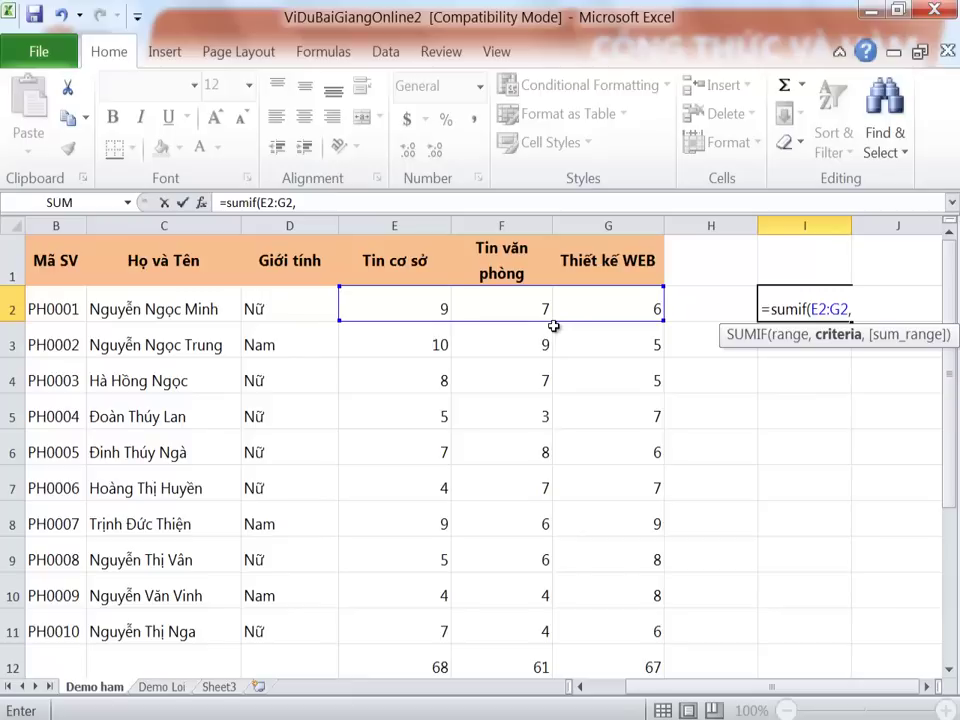
Give the I2 formula the criterion ">=7" and enter it as =SUMIF(E2:G2,">=7")
text(7)
key(BackSpace)
text(">=7")
text())
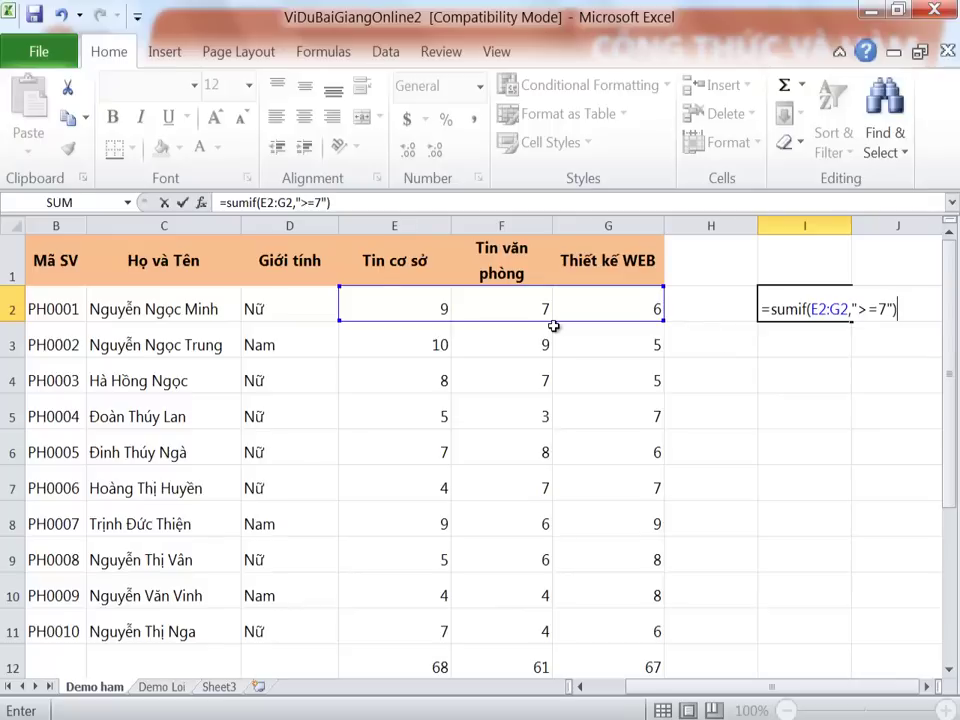
key(Return)
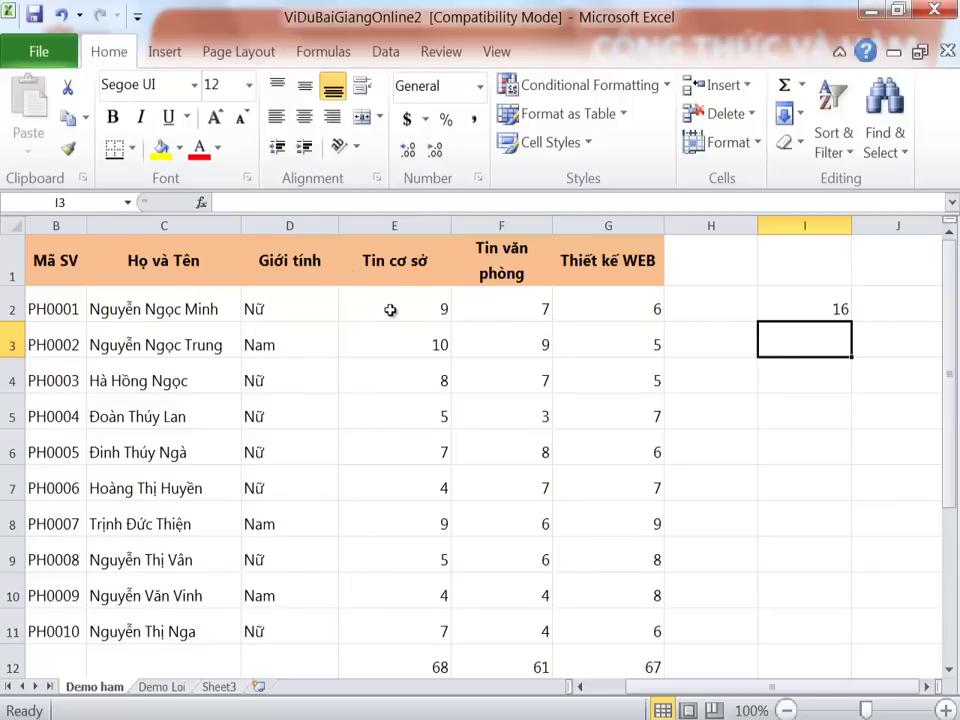
Check the SUMIF formula and result in I2 against the individual scores in E2, F2 and G2
click(801, 311)
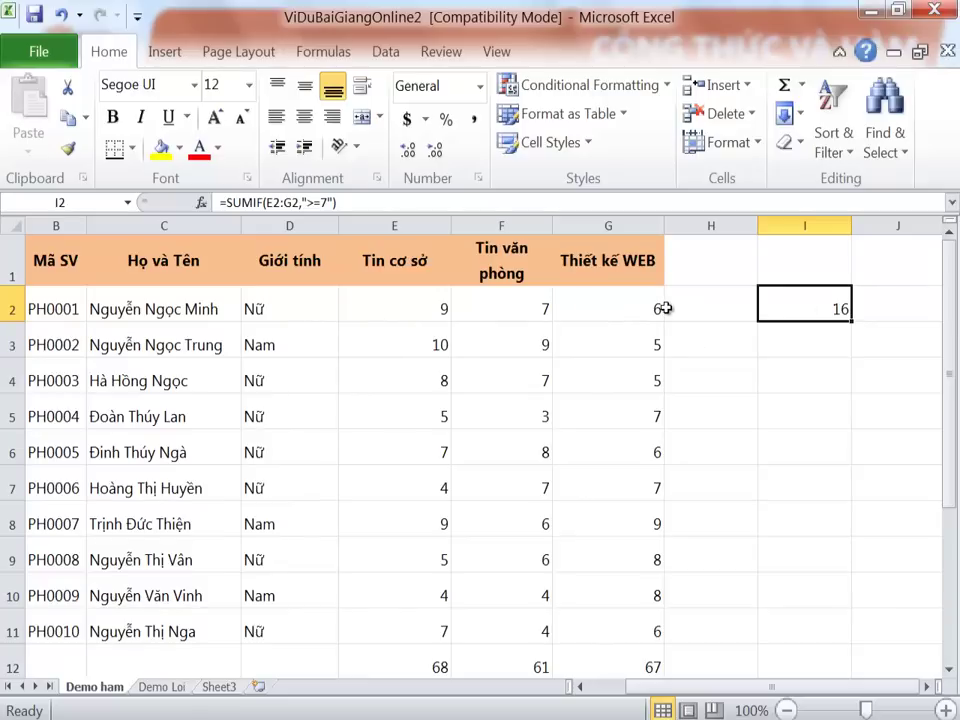
click(420, 312)
click(498, 312)
click(810, 306)
click(642, 313)
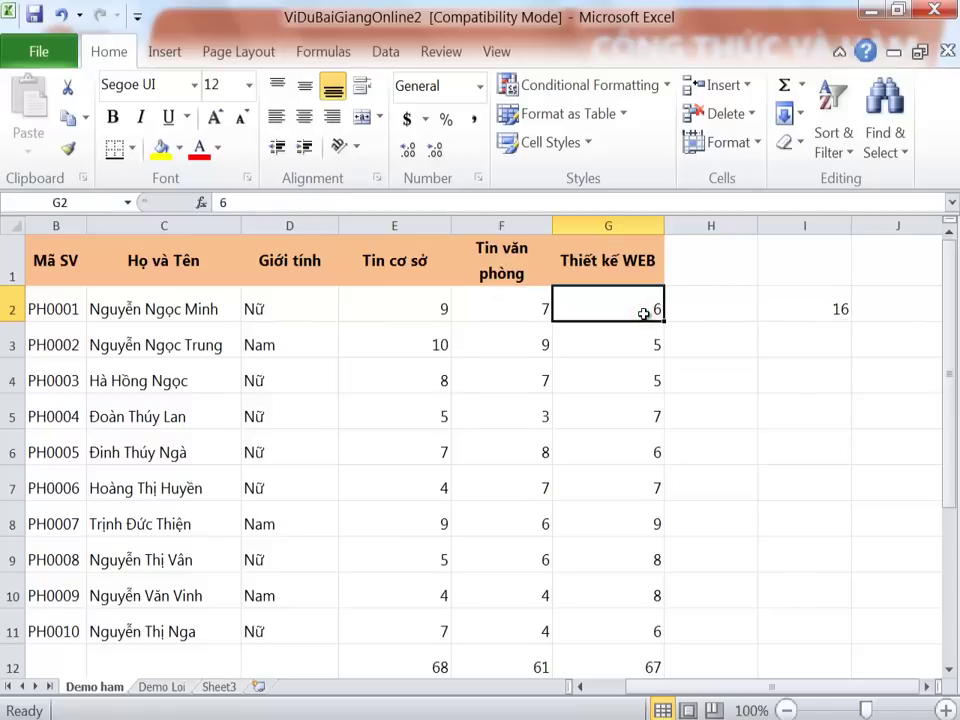